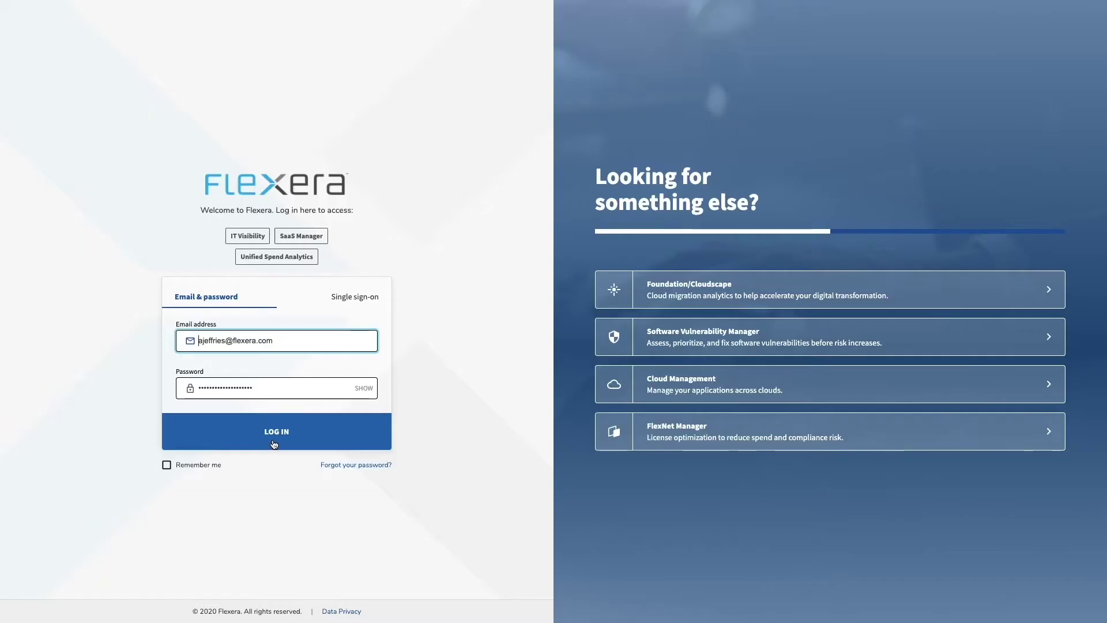
Step: Sign in to Flexera One with the account e-mail and password
left_click(277, 449)
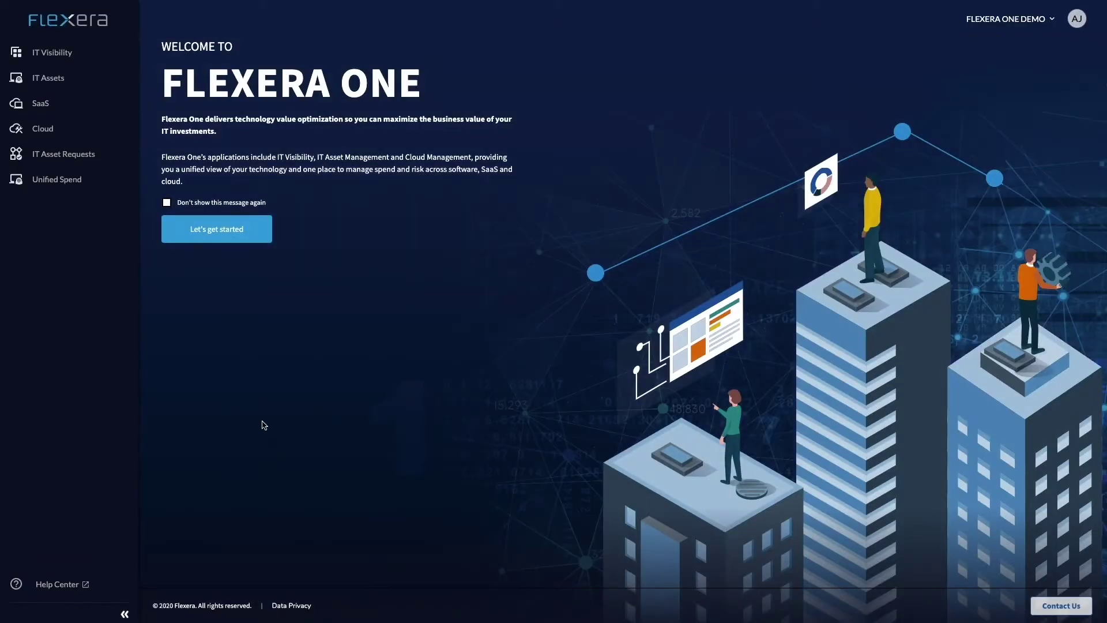
Step: Open the IT Visibility Dashboard's Hardware view and its Manufacturers report
left_click(81, 52)
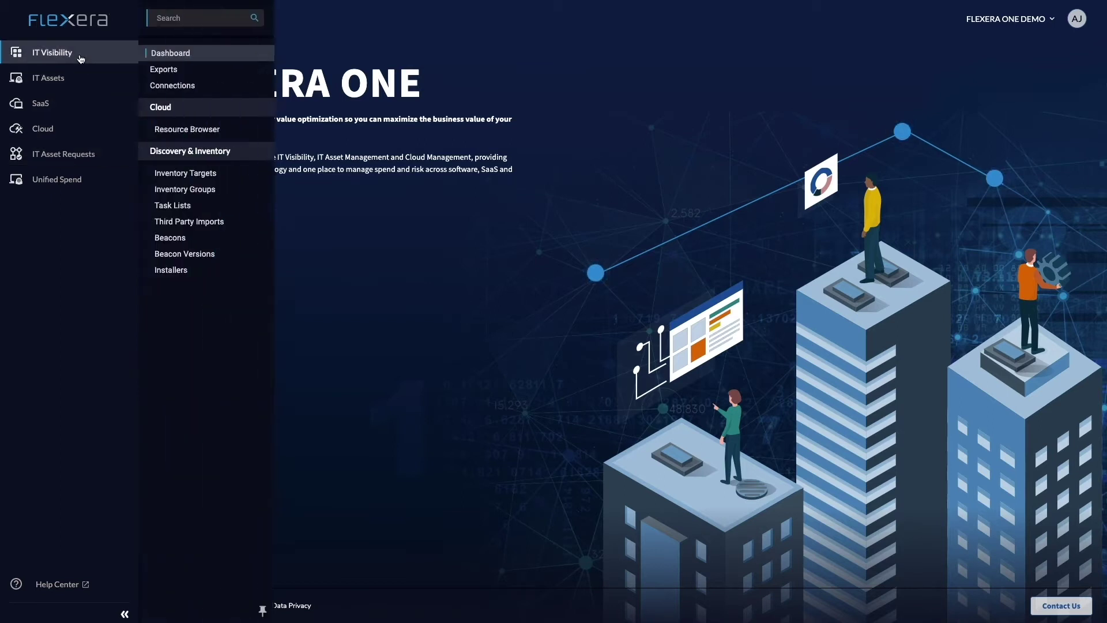
left_click(171, 60)
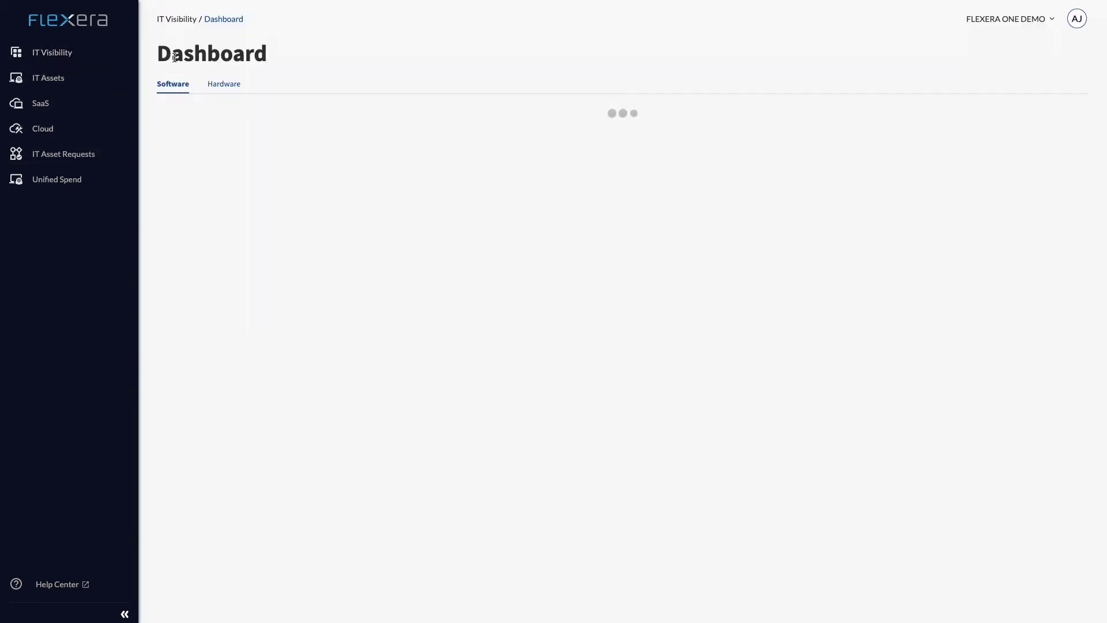
left_click(221, 87)
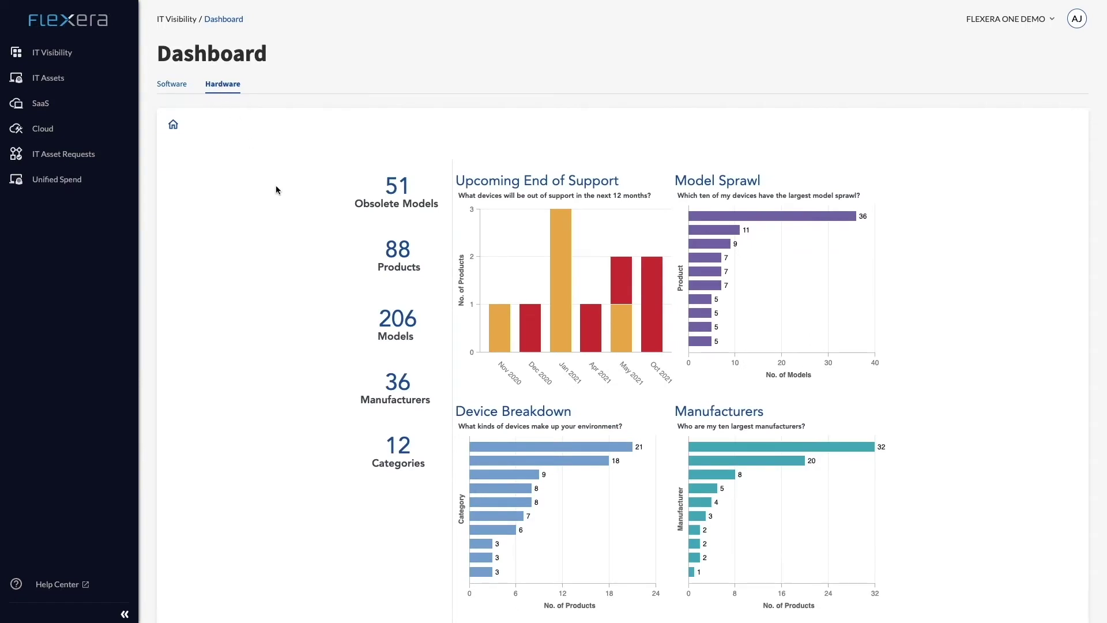
left_click(407, 386)
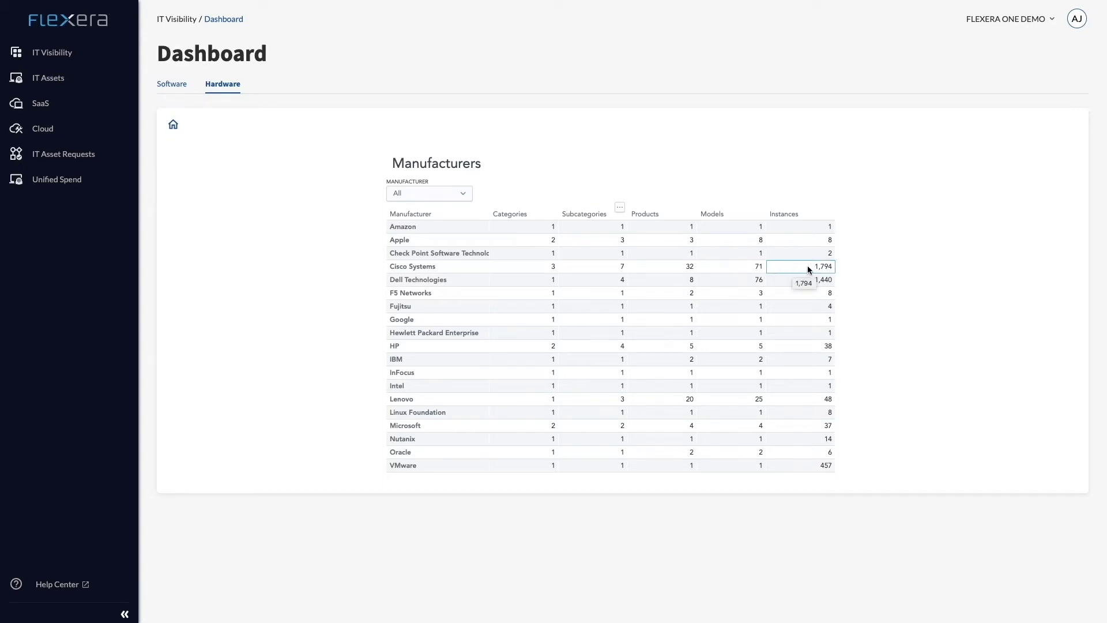
Step: Drill into Cisco Systems hardware, briefly selecting and clearing the Network Equipment category
left_click(416, 268)
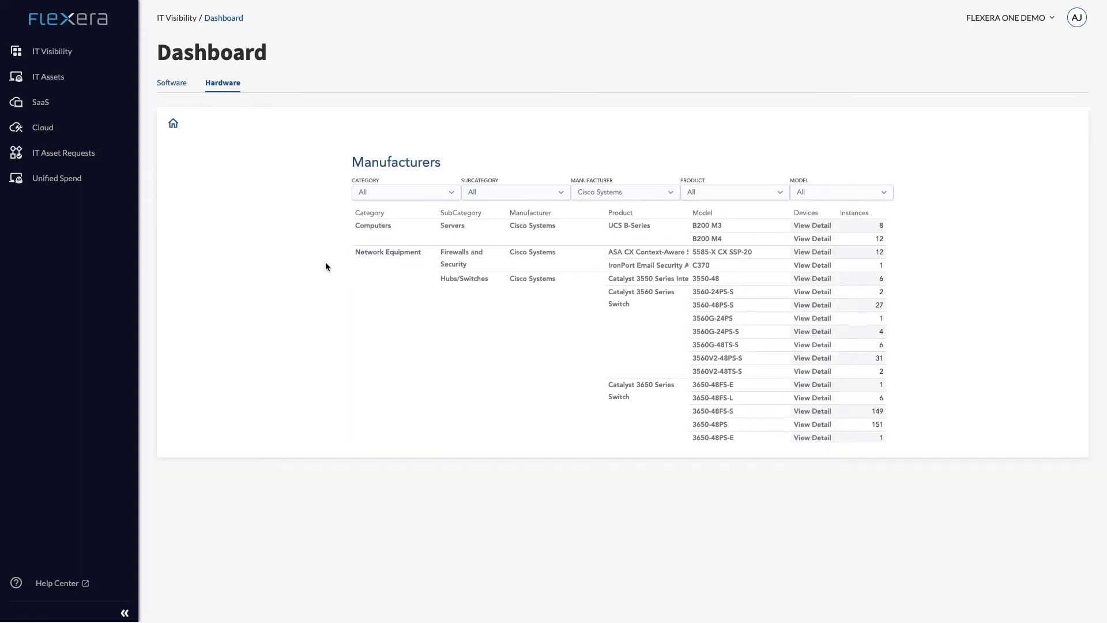
left_click(373, 273)
scroll(373, 272, "down", 2)
scroll(373, 277, "down", 2)
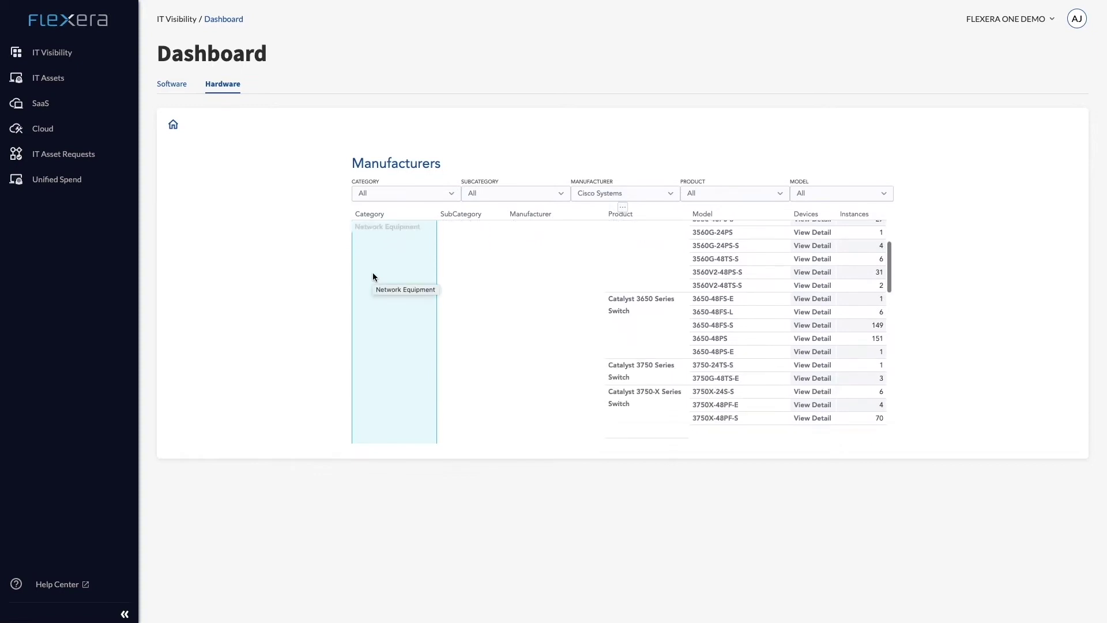
left_click(373, 277)
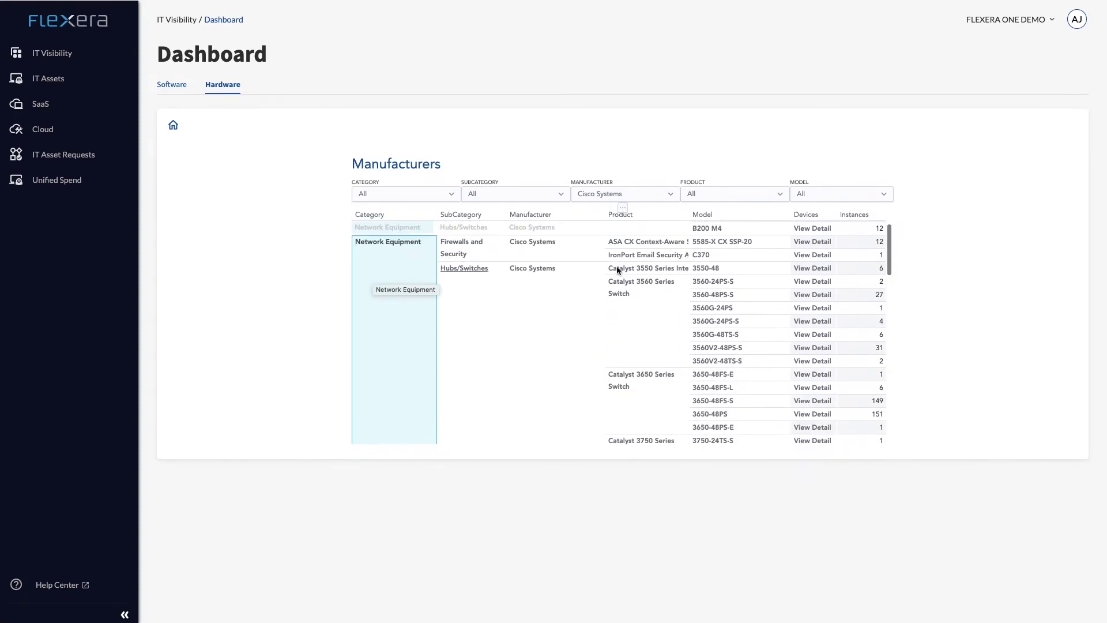
Step: Sort Cisco models by instances and review the devices of the top 1921 model
left_click(880, 216)
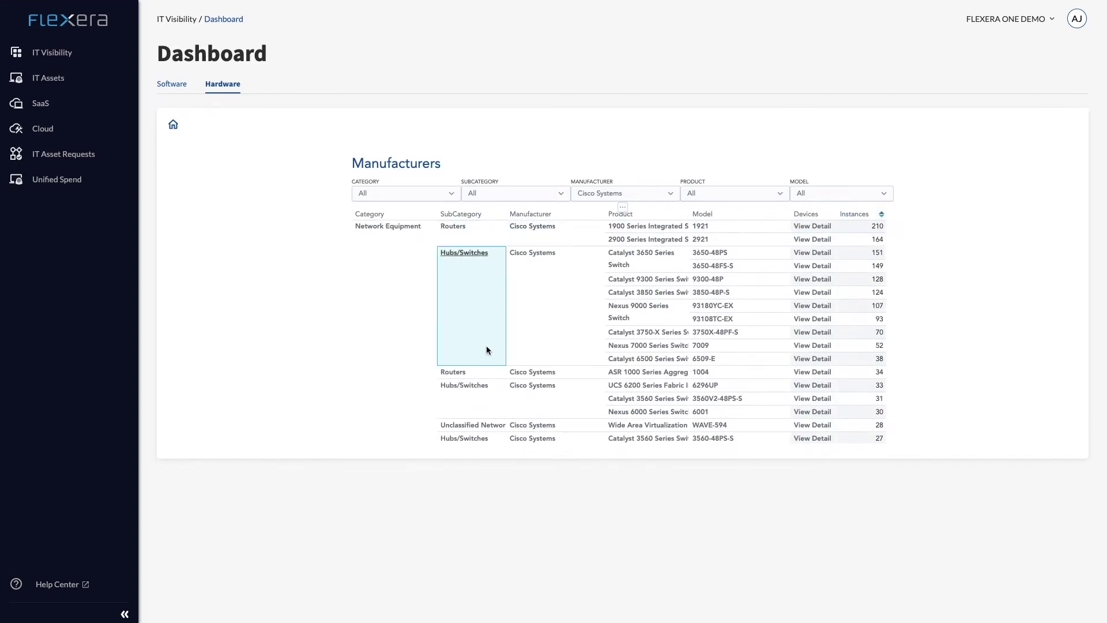
left_click(818, 231)
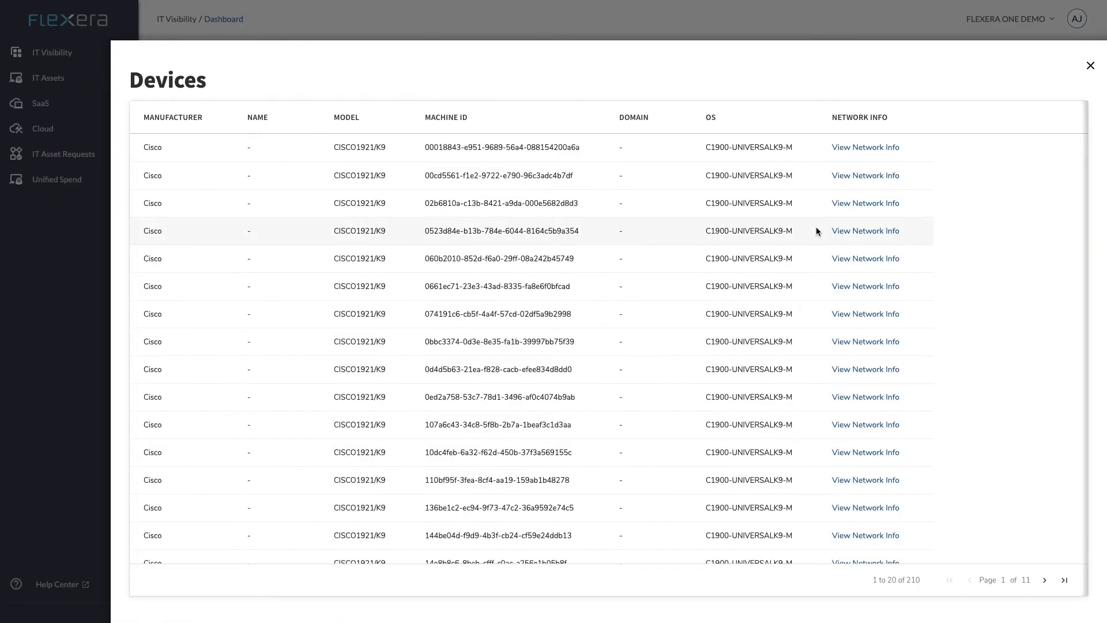
left_click(1090, 64)
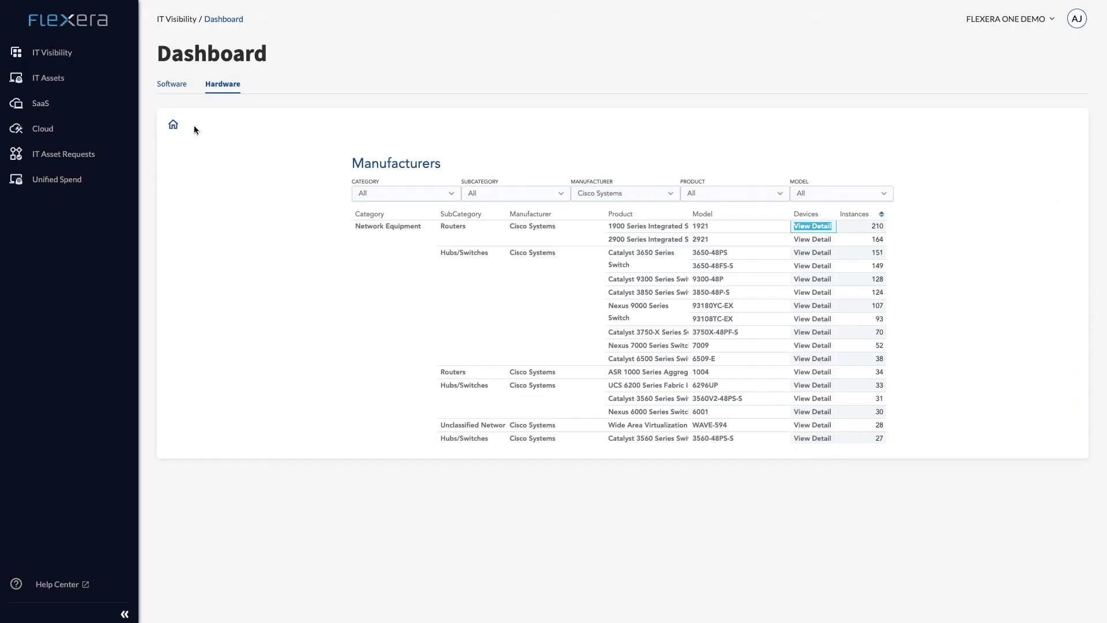
Step: Go back to the hardware dashboard and open the full Device Breakdown report
left_click(173, 125)
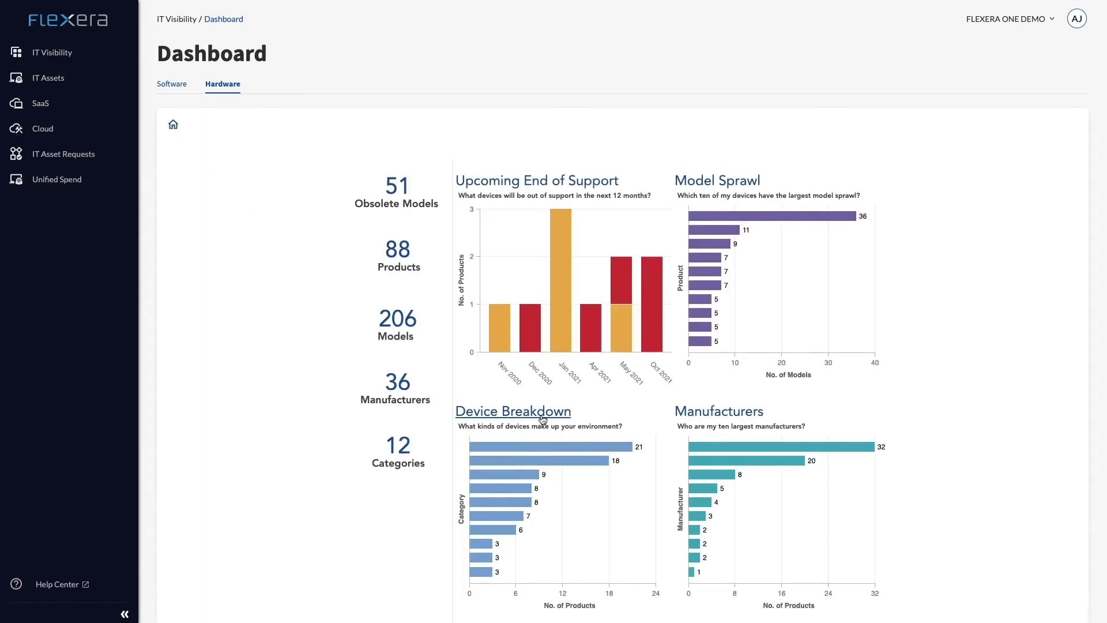
left_click(542, 416)
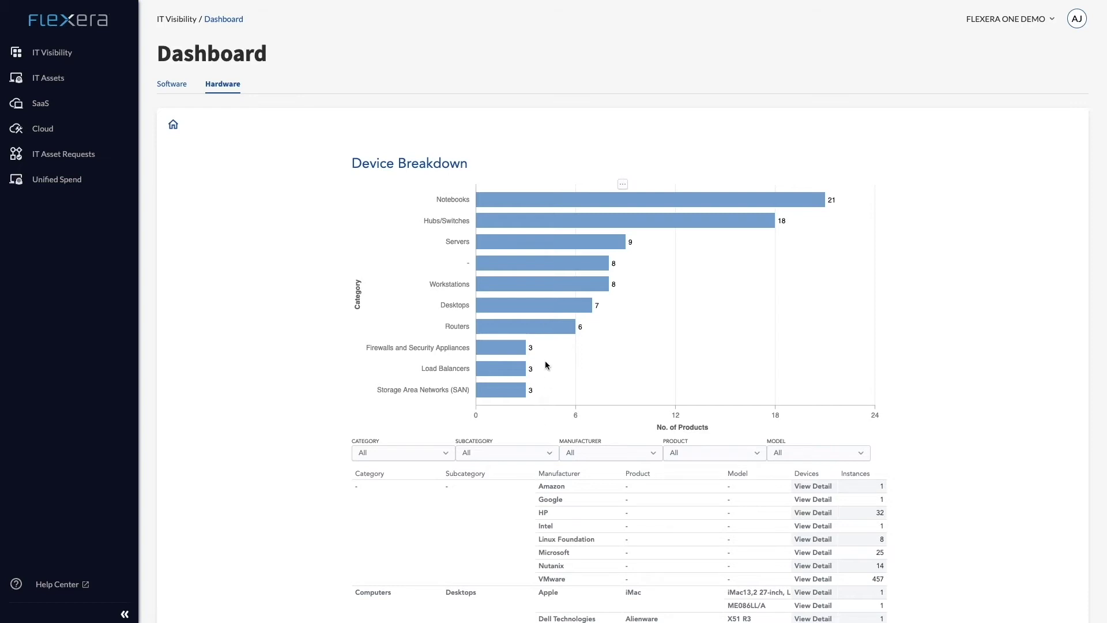
mouse_move(495, 221)
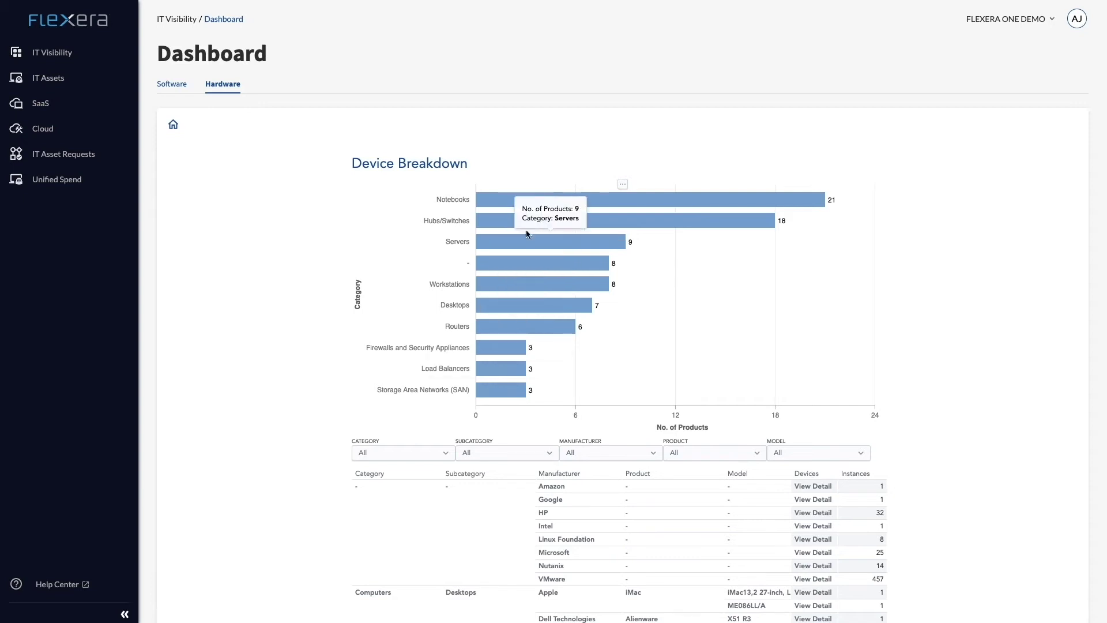
Step: Filter the Device Breakdown table to Notebooks, browse its models, then return to the dashboard overview
left_click(528, 203)
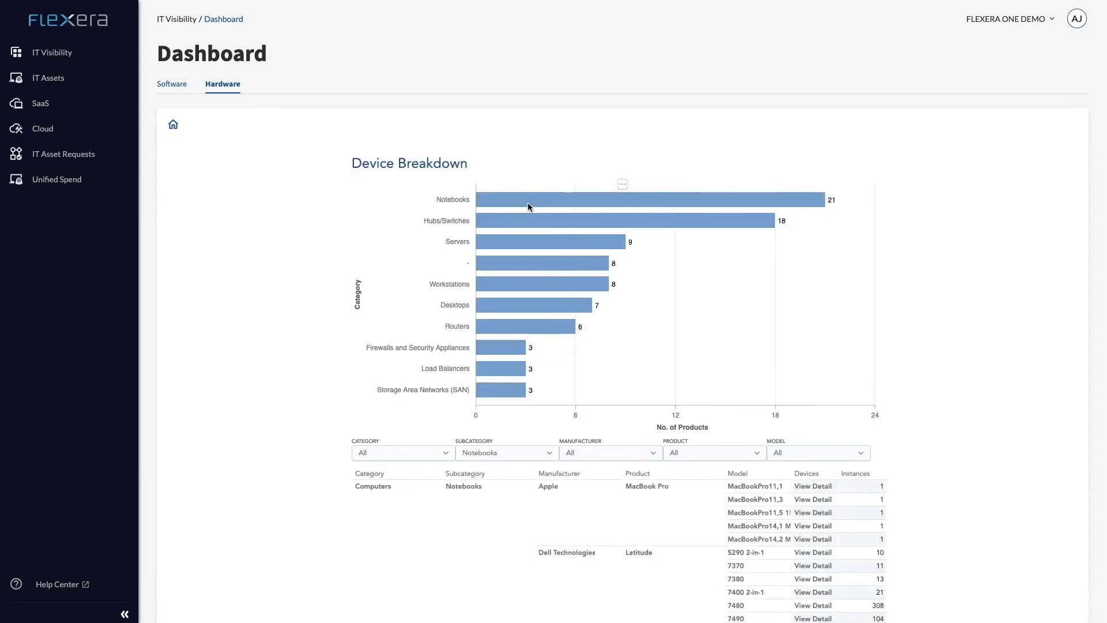
scroll(591, 518, "down", 10)
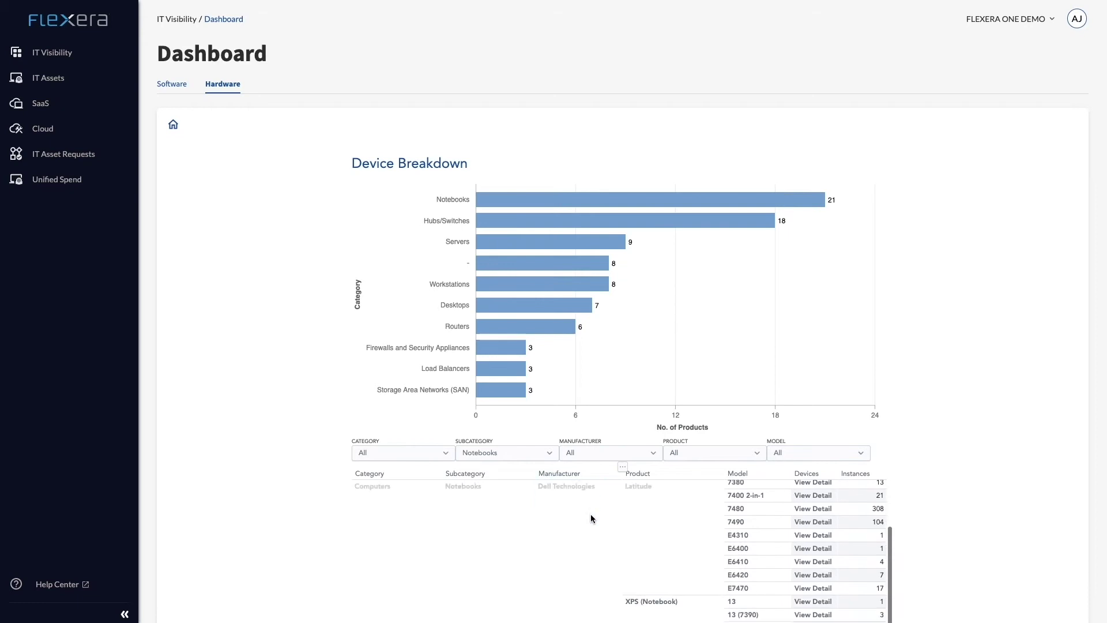
scroll(590, 514, "down", 8)
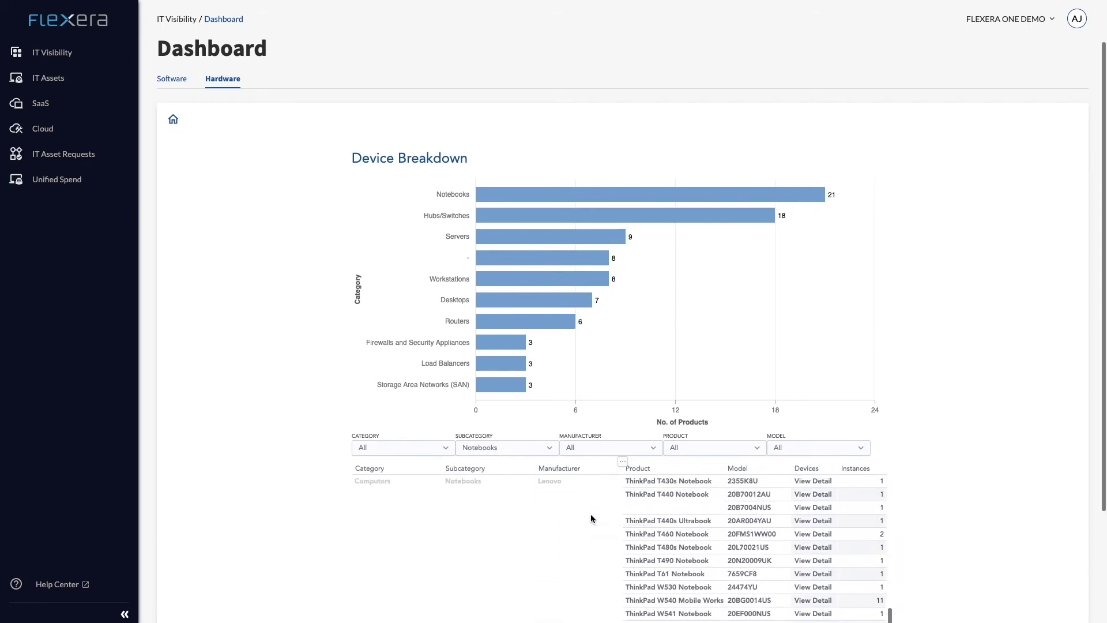
scroll(591, 514, "down", 2)
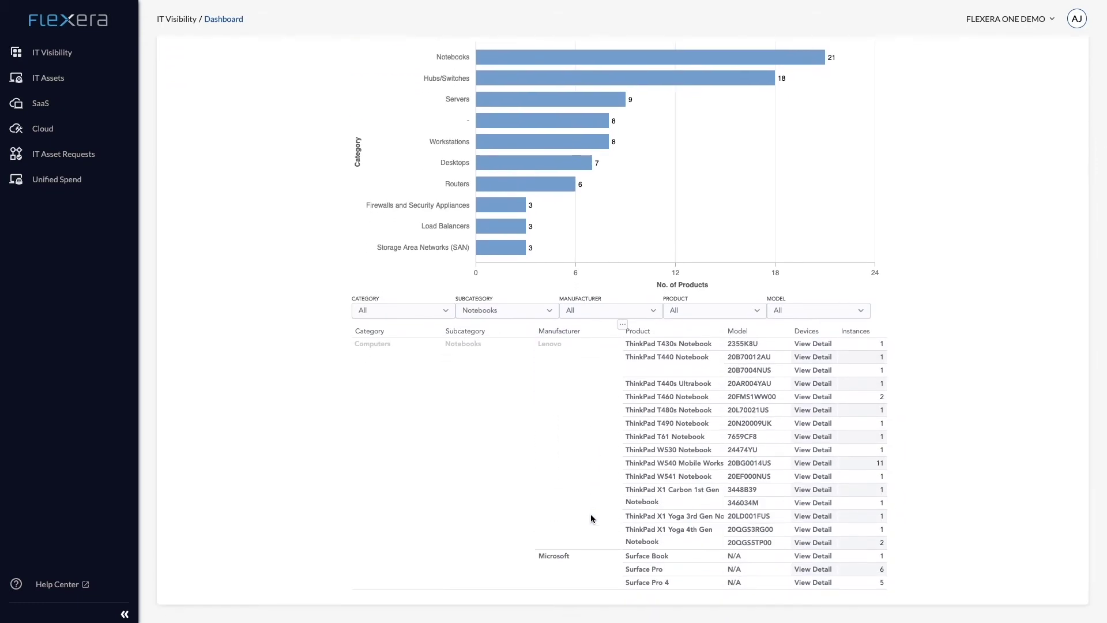
scroll(590, 514, "up", 8)
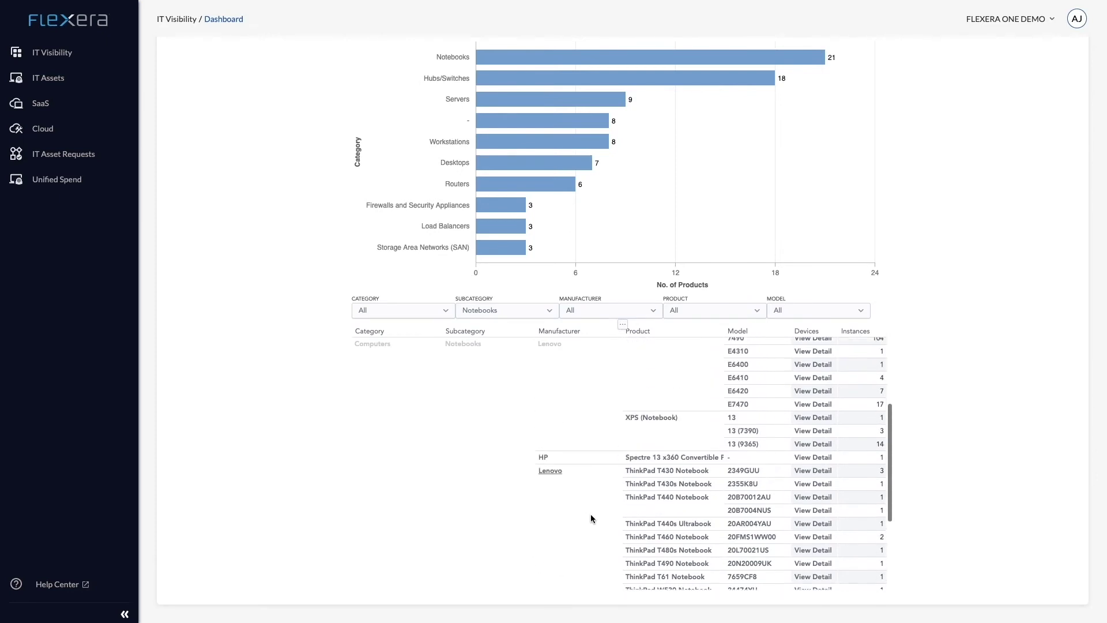
scroll(591, 514, "up", 5)
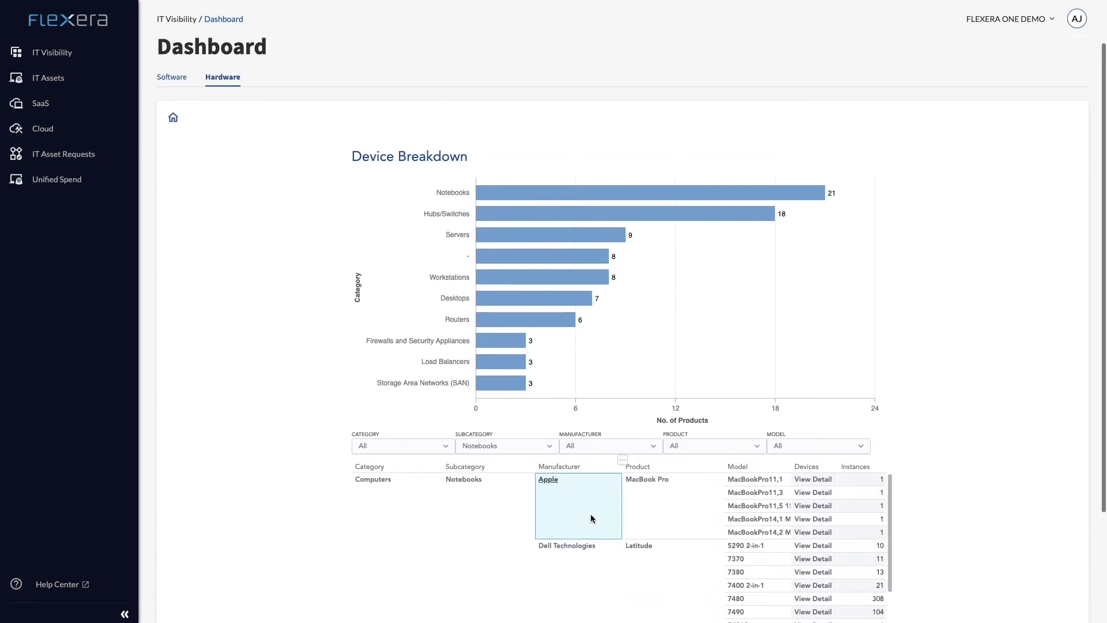
scroll(591, 514, "down", 4)
scroll(591, 514, "up", 3)
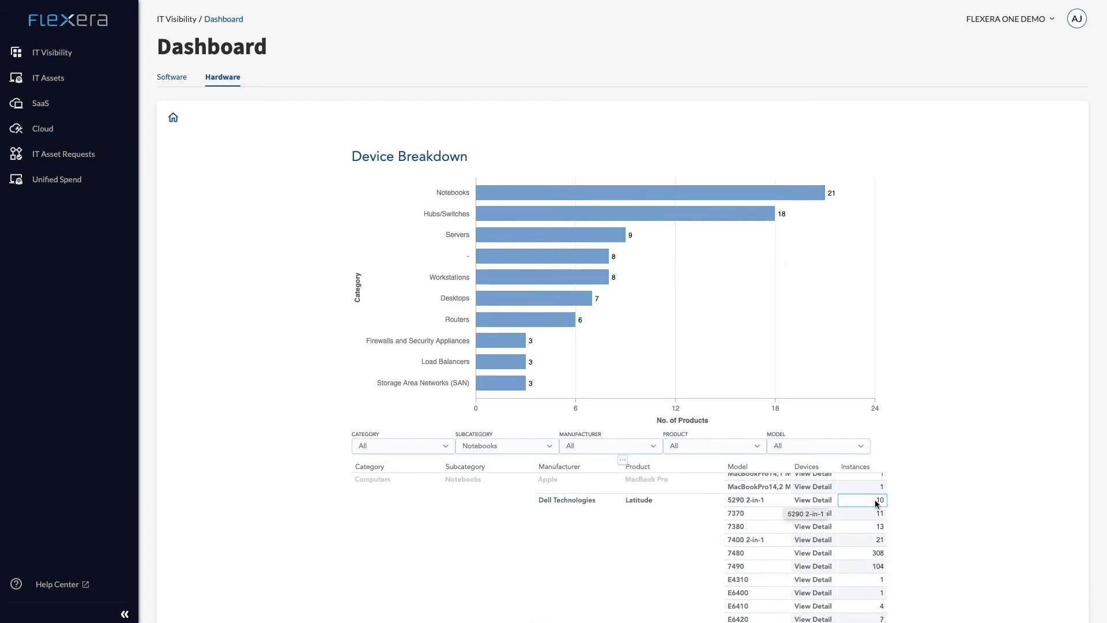
scroll(895, 501, "down", 2)
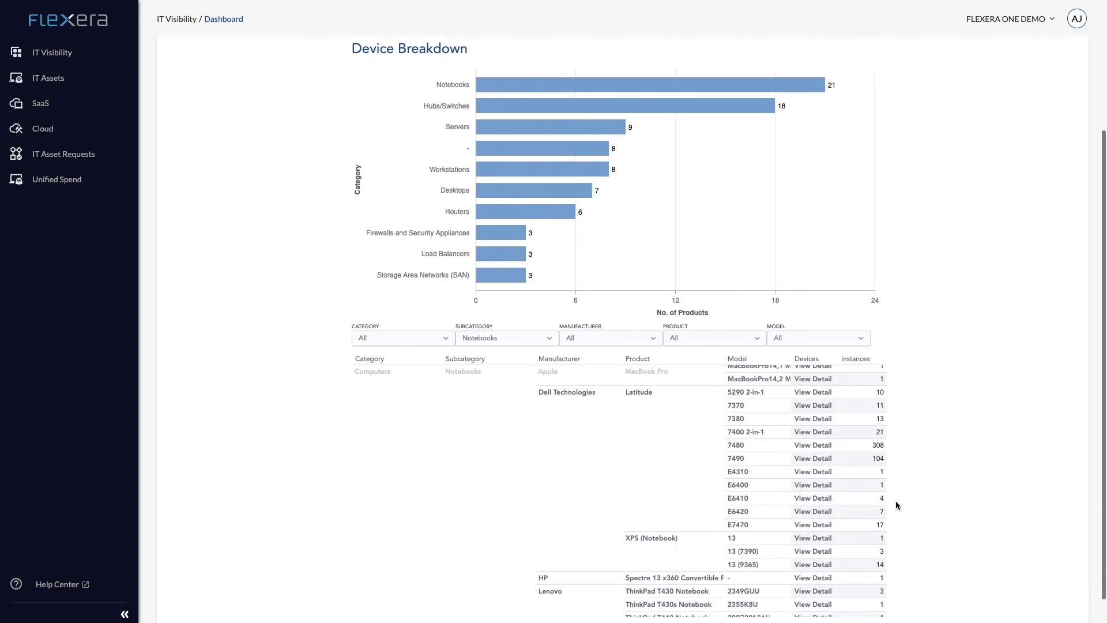
scroll(604, 504, "down", 5)
scroll(604, 504, "down", 2)
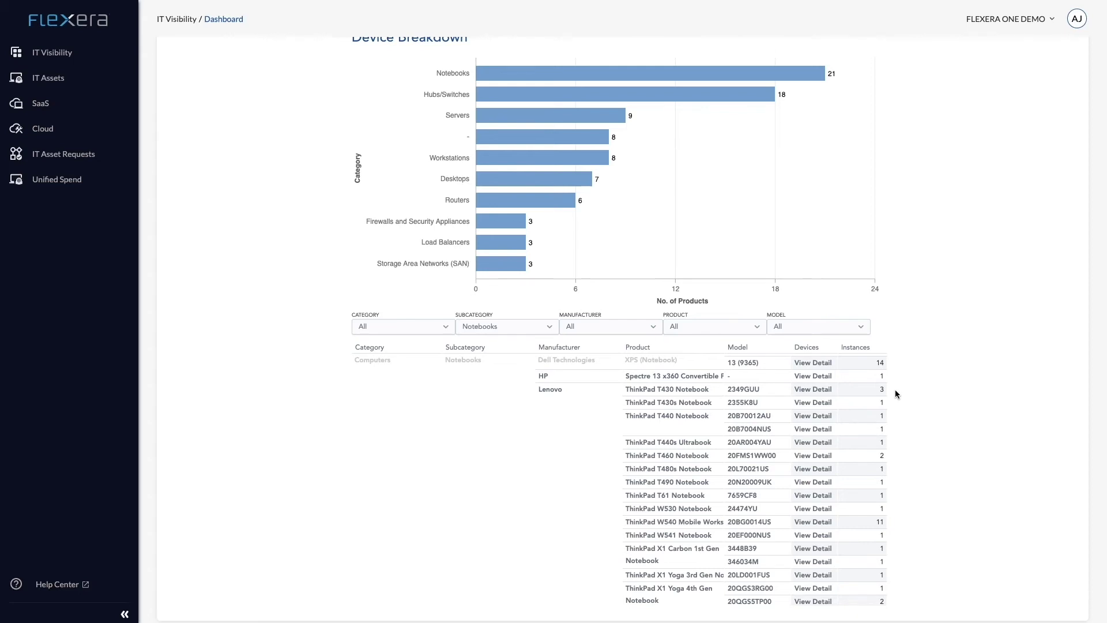
scroll(895, 389, "up", 3)
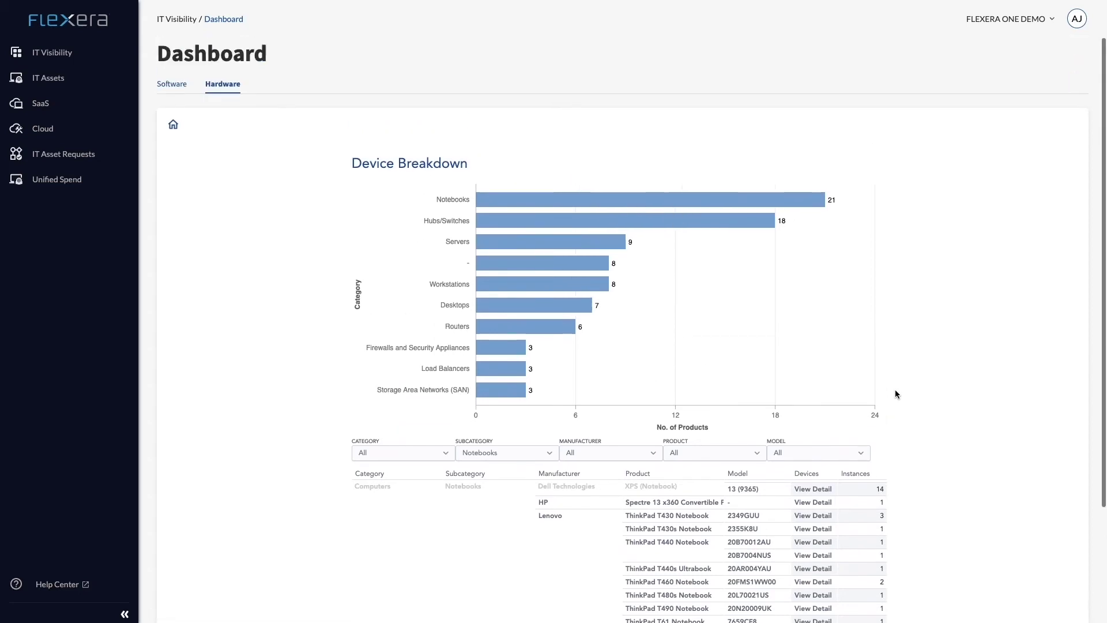
left_click(173, 127)
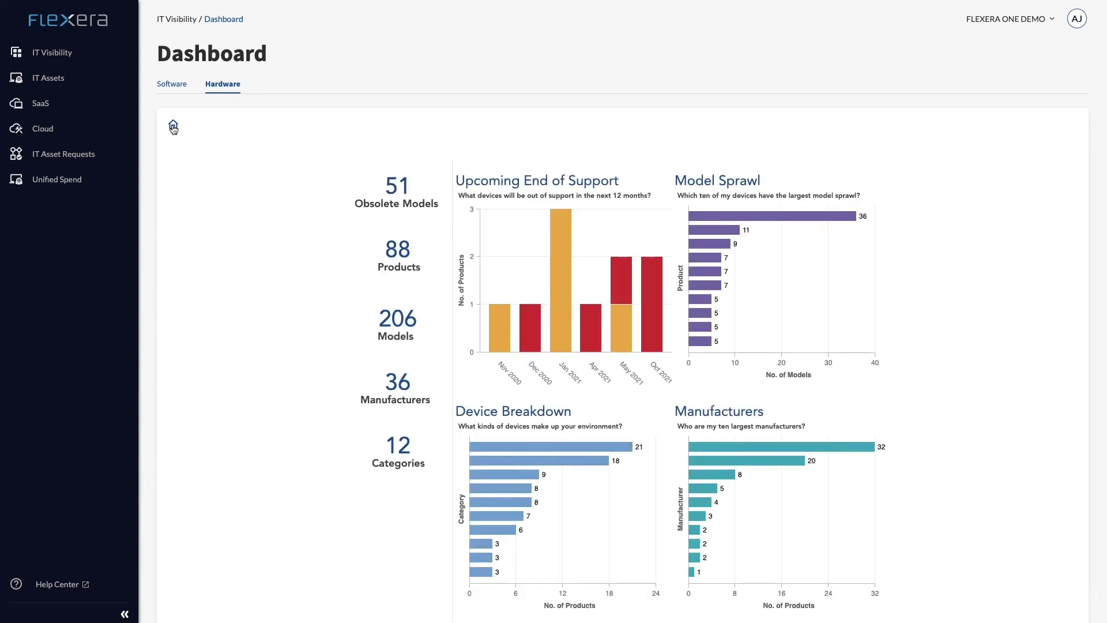
Step: Open the 51 Obsolete Models report and scroll through its table
left_click(395, 186)
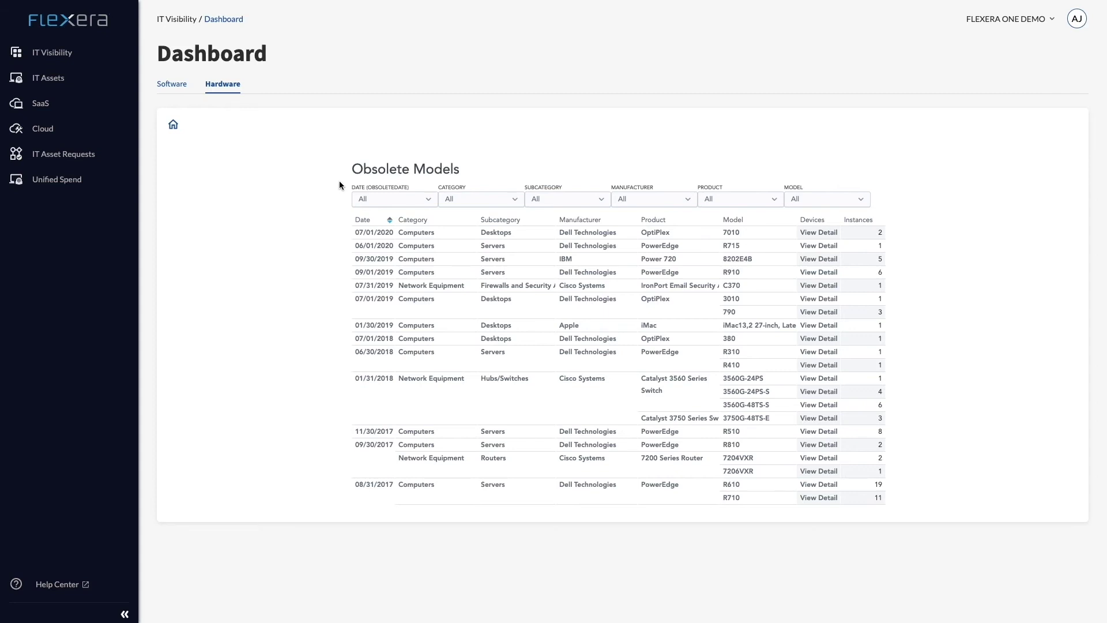
scroll(404, 284, "down", 5)
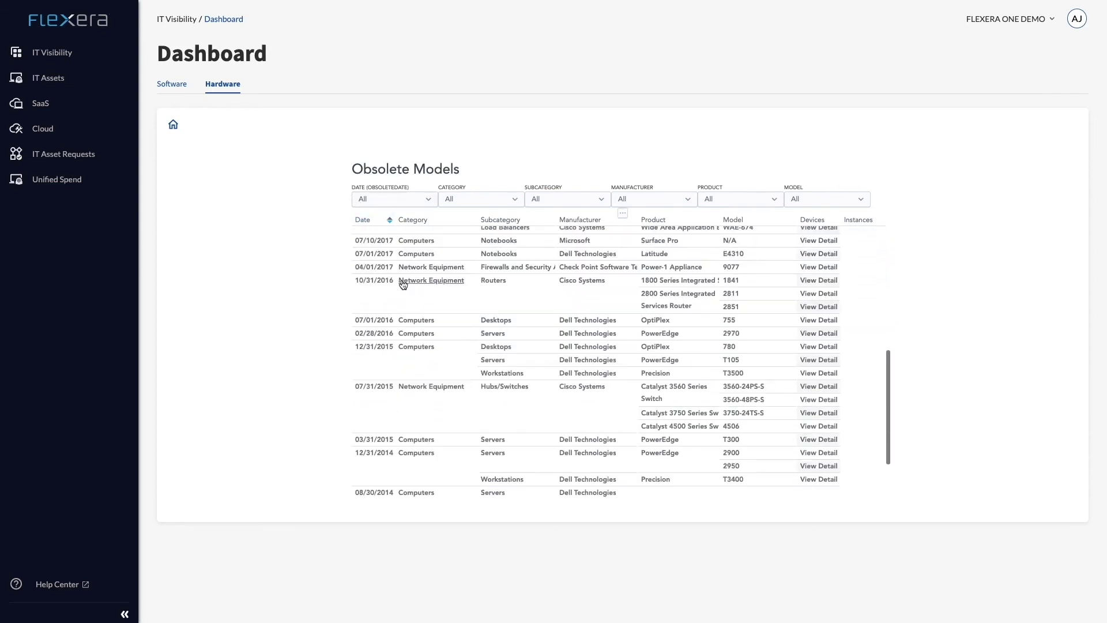
scroll(402, 284, "down", 3)
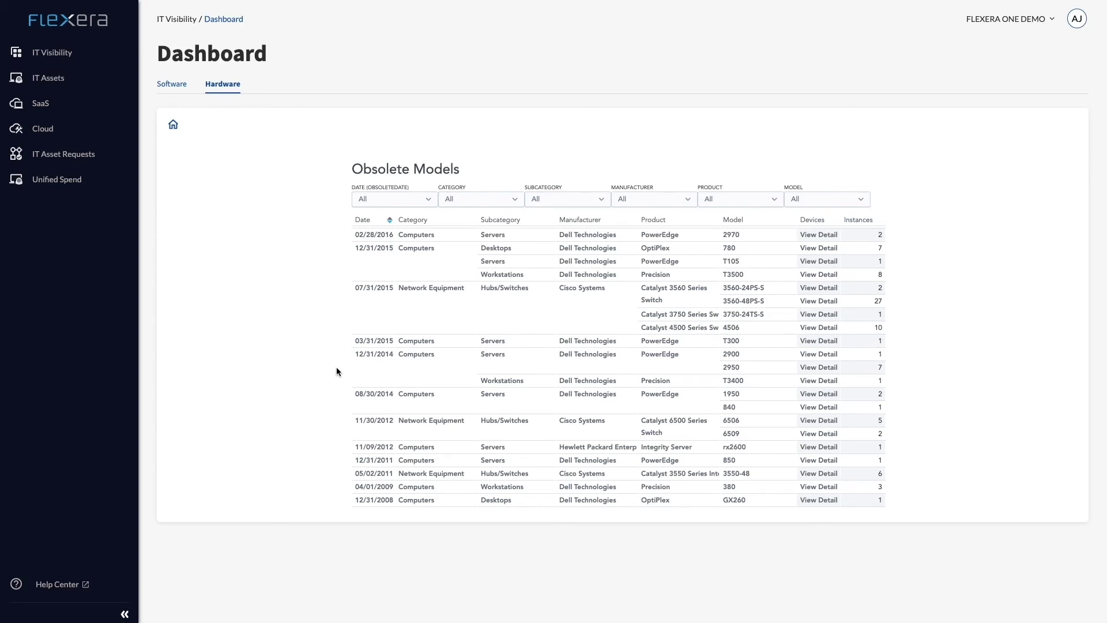
Step: Filter the Upcoming End of Support report to Jan 2021, then return to the dashboard
left_click(173, 126)
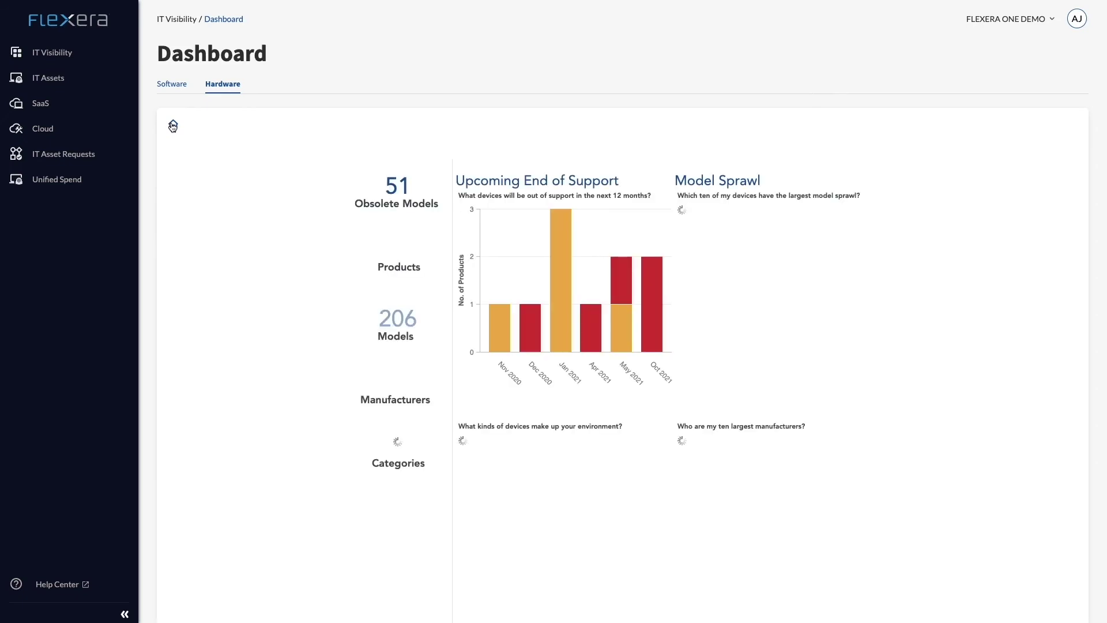
left_click(490, 176)
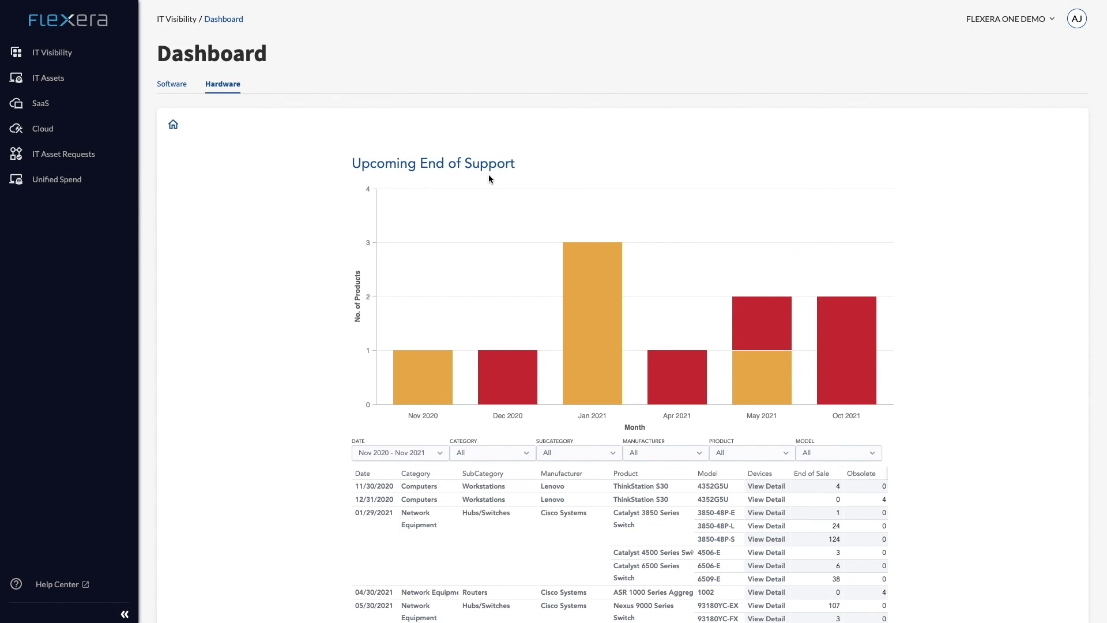
mouse_move(447, 385)
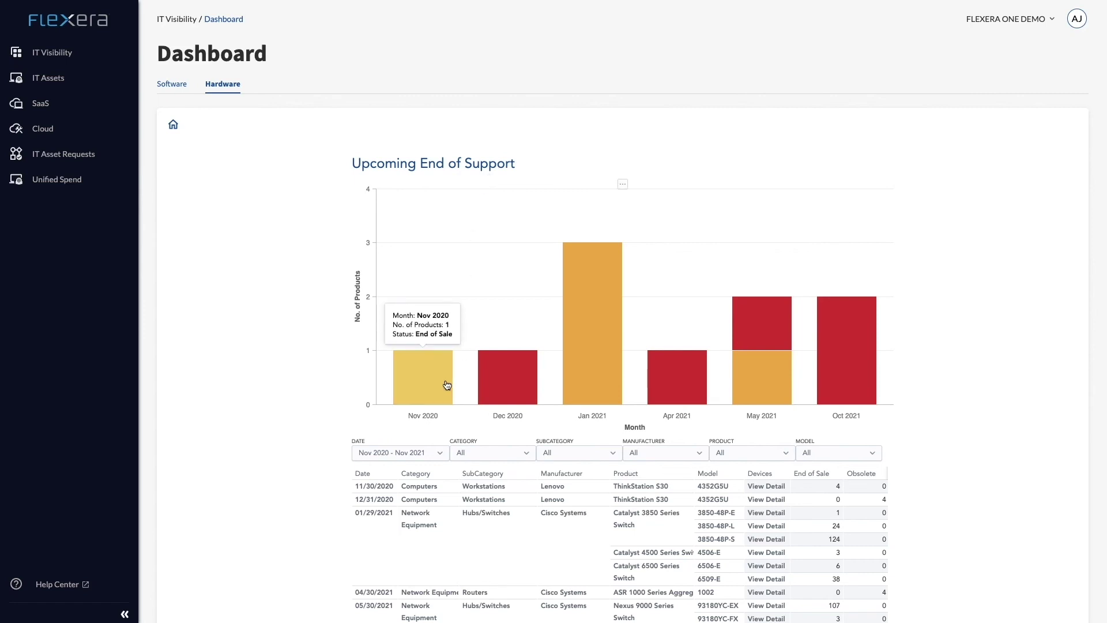
mouse_move(507, 387)
mouse_move(587, 385)
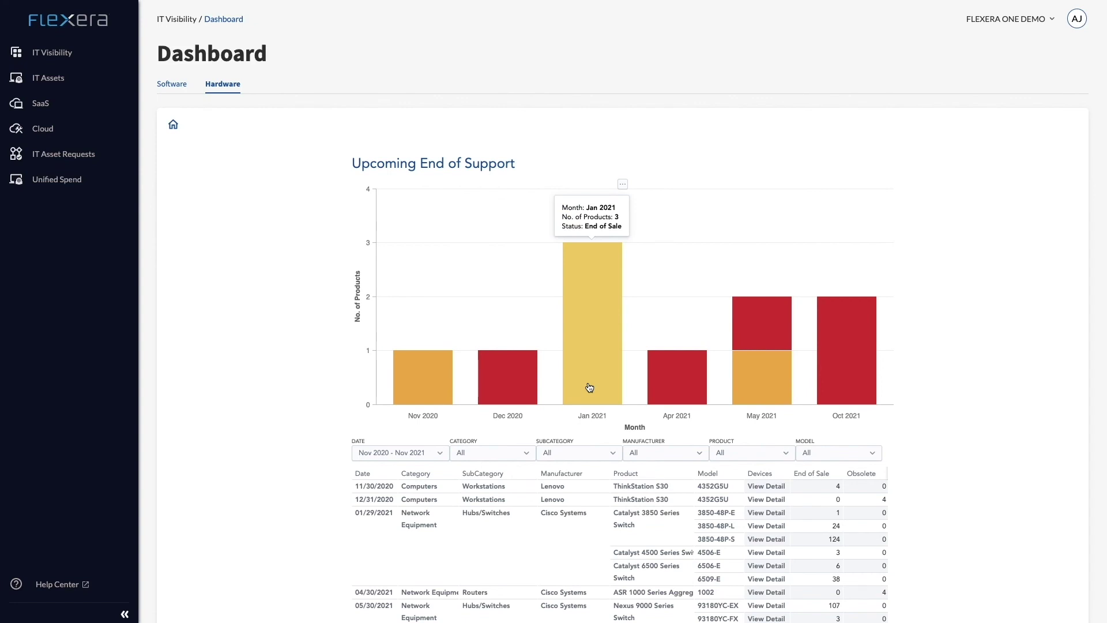
left_click(589, 385)
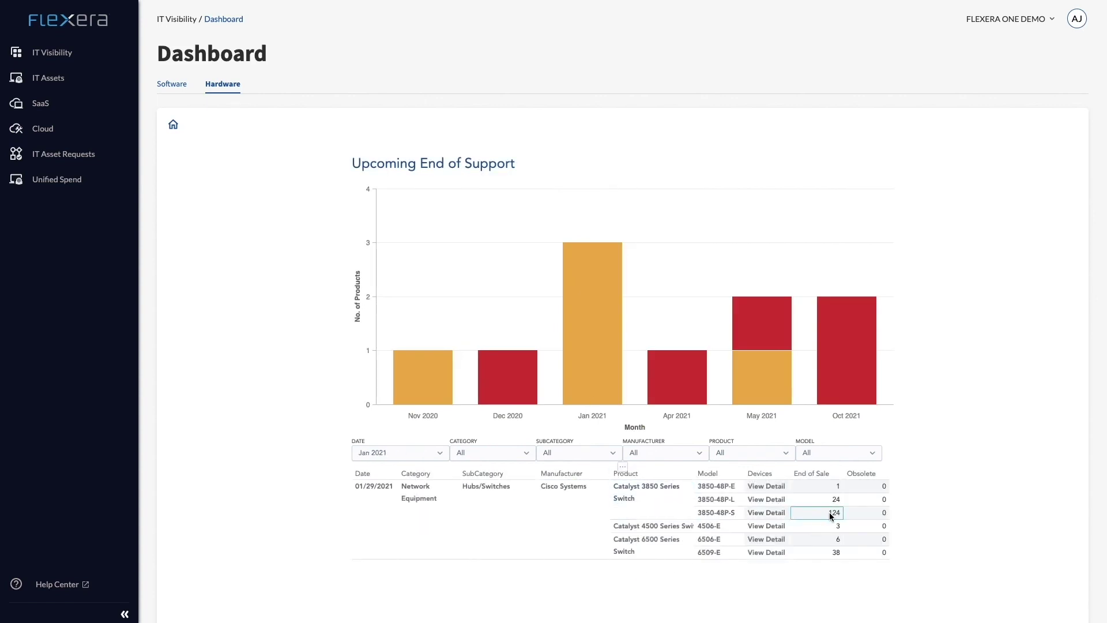
left_click(174, 127)
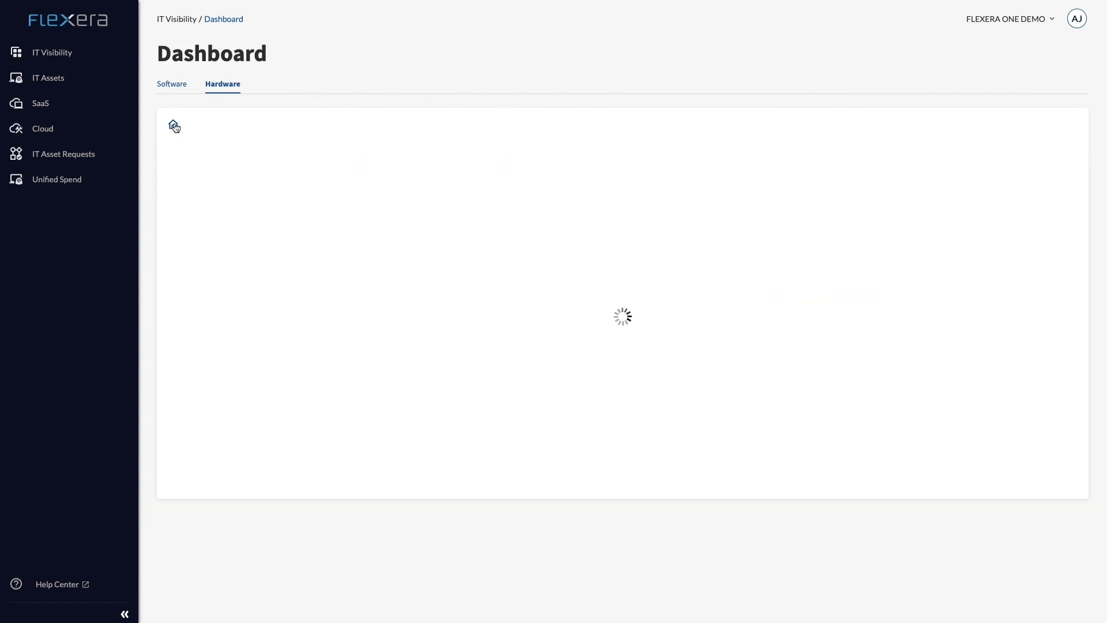